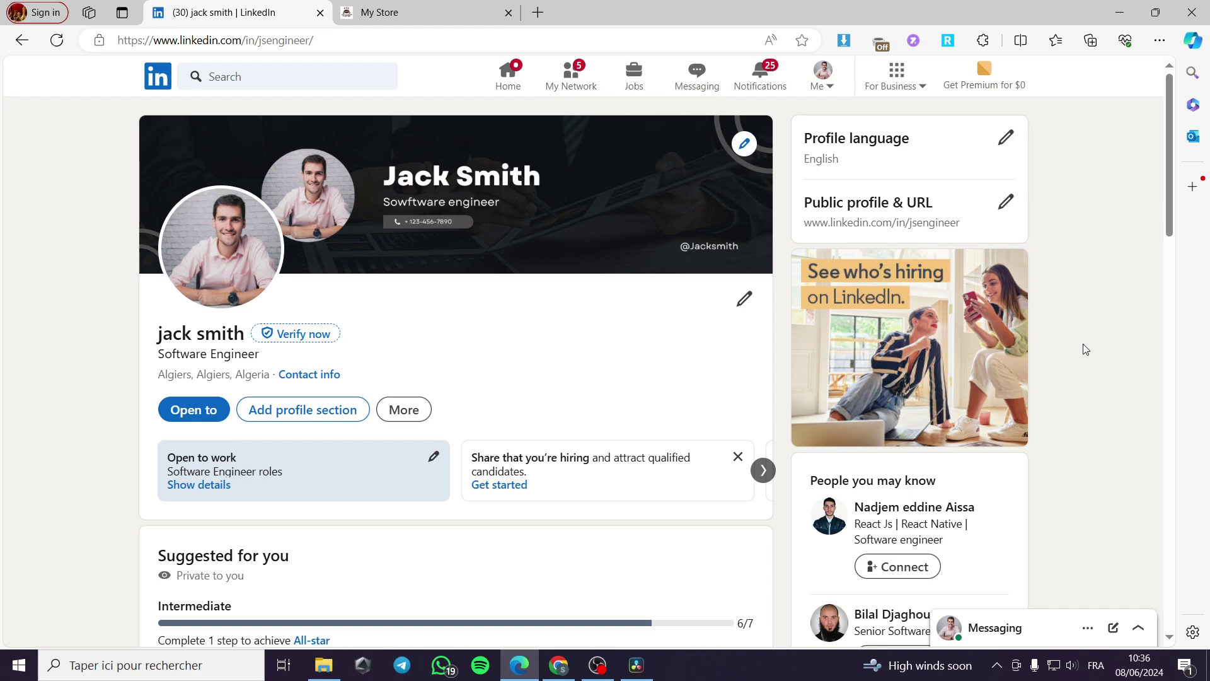
scroll(1086, 349, "down", 1)
scroll(1085, 349, "down", 2)
scroll(1086, 354, "up", 3)
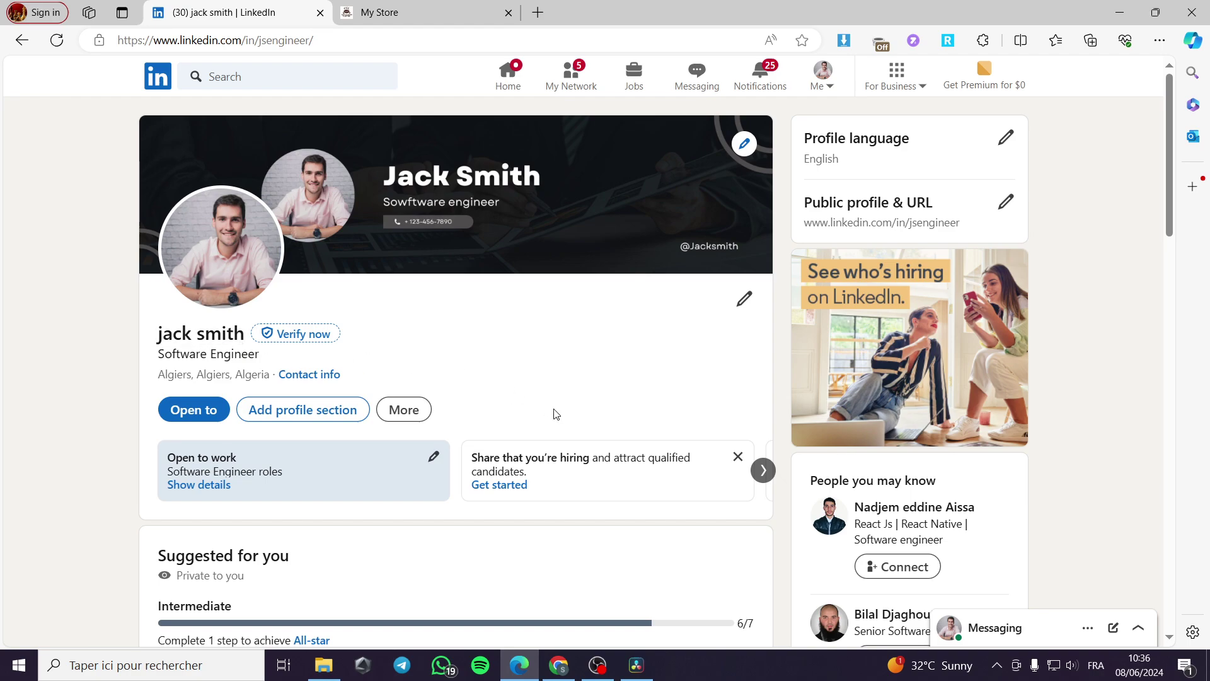
Step: Copy the Shopify store's web address from the My Store tab and return to LinkedIn
left_click(383, 13)
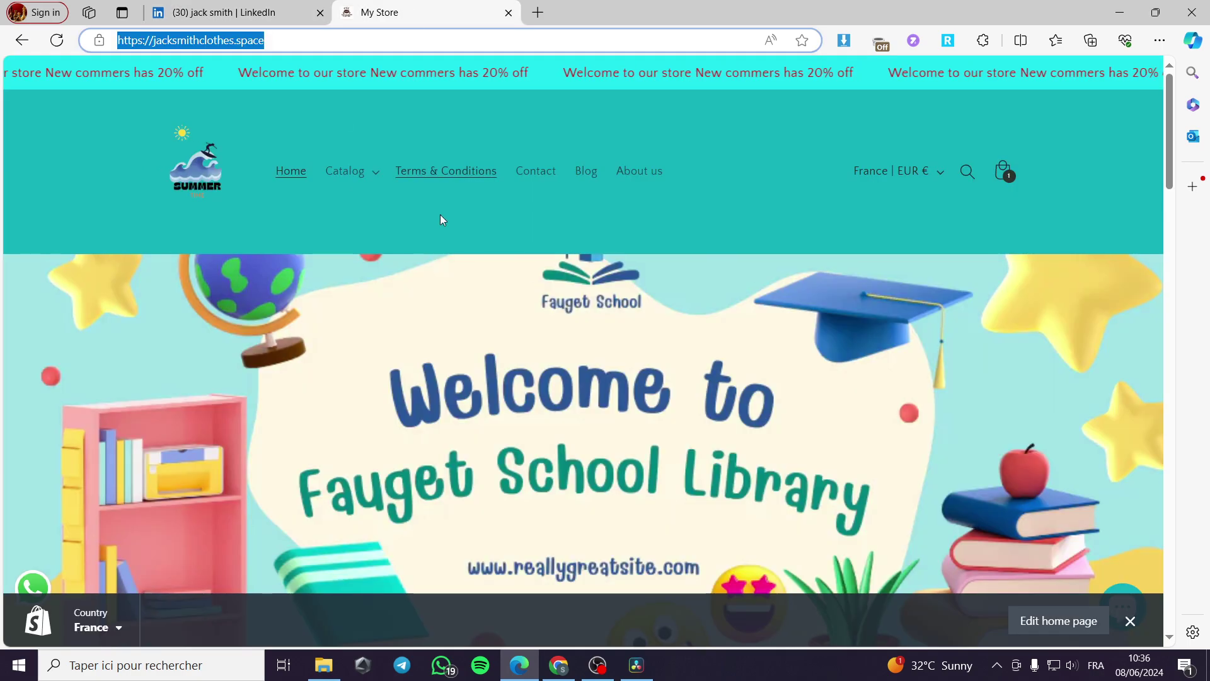
right_click(234, 41)
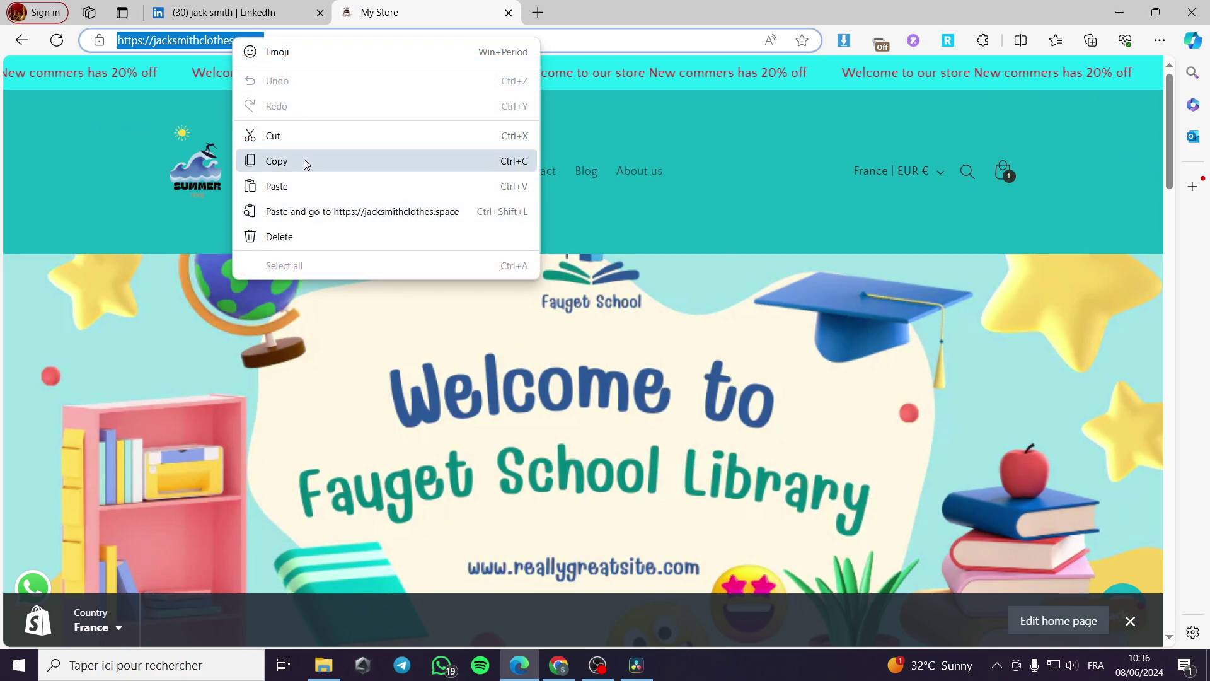
left_click(276, 160)
left_click(224, 12)
left_click(367, 13)
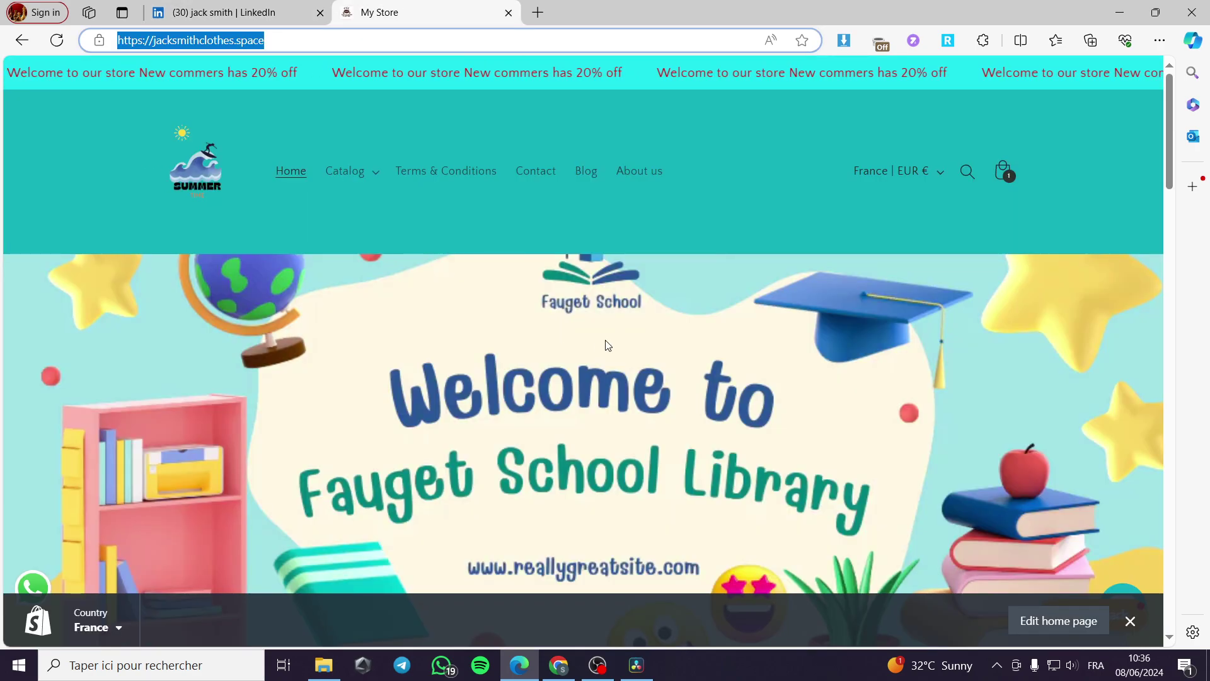
scroll(598, 463, "down", 4)
scroll(588, 453, "up", 4)
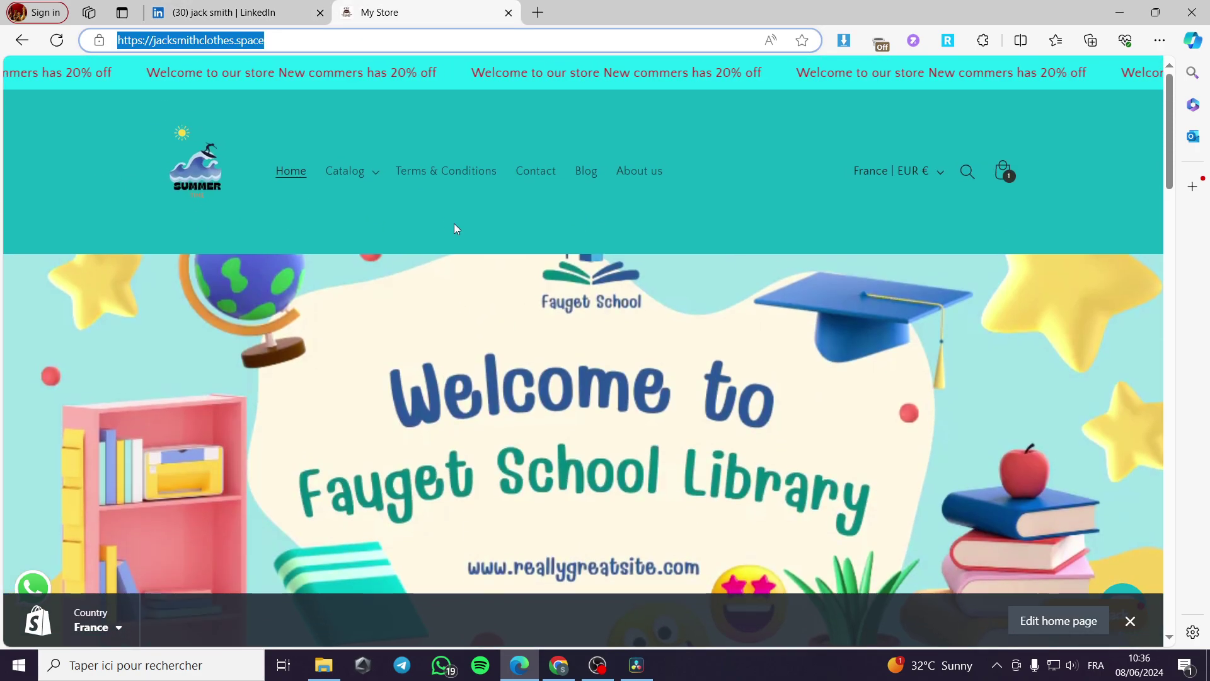
left_click(216, 12)
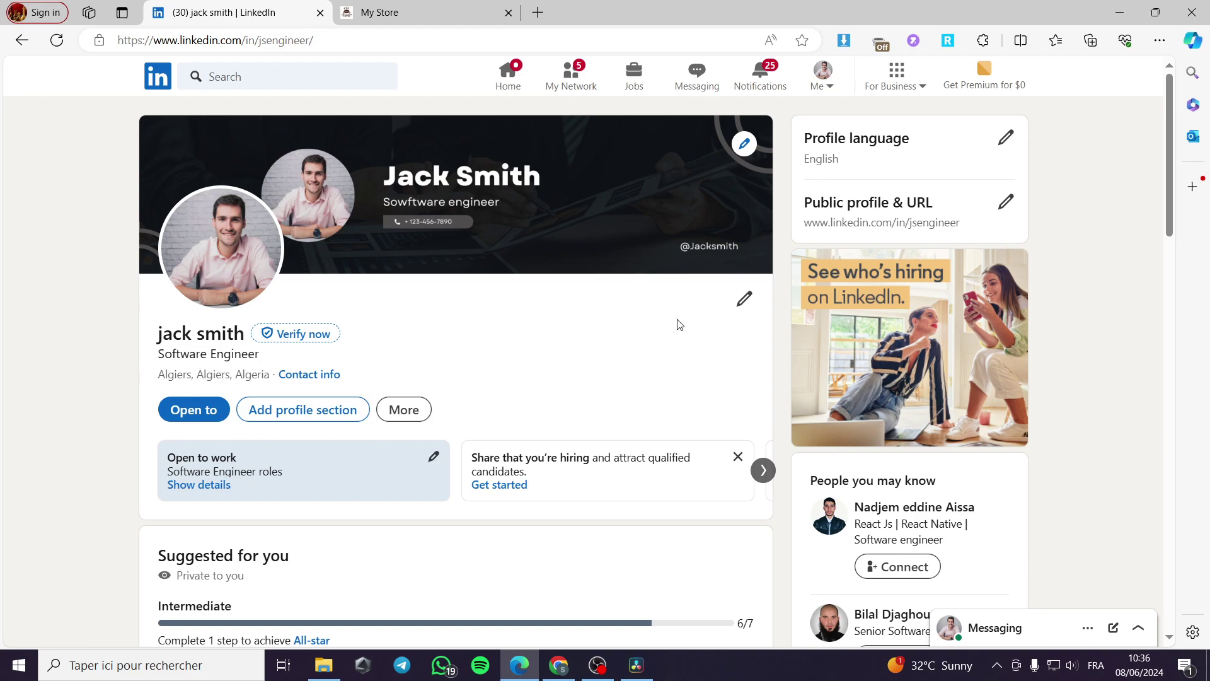
scroll(721, 433, "down", 2)
scroll(722, 434, "up", 2)
left_click(819, 81)
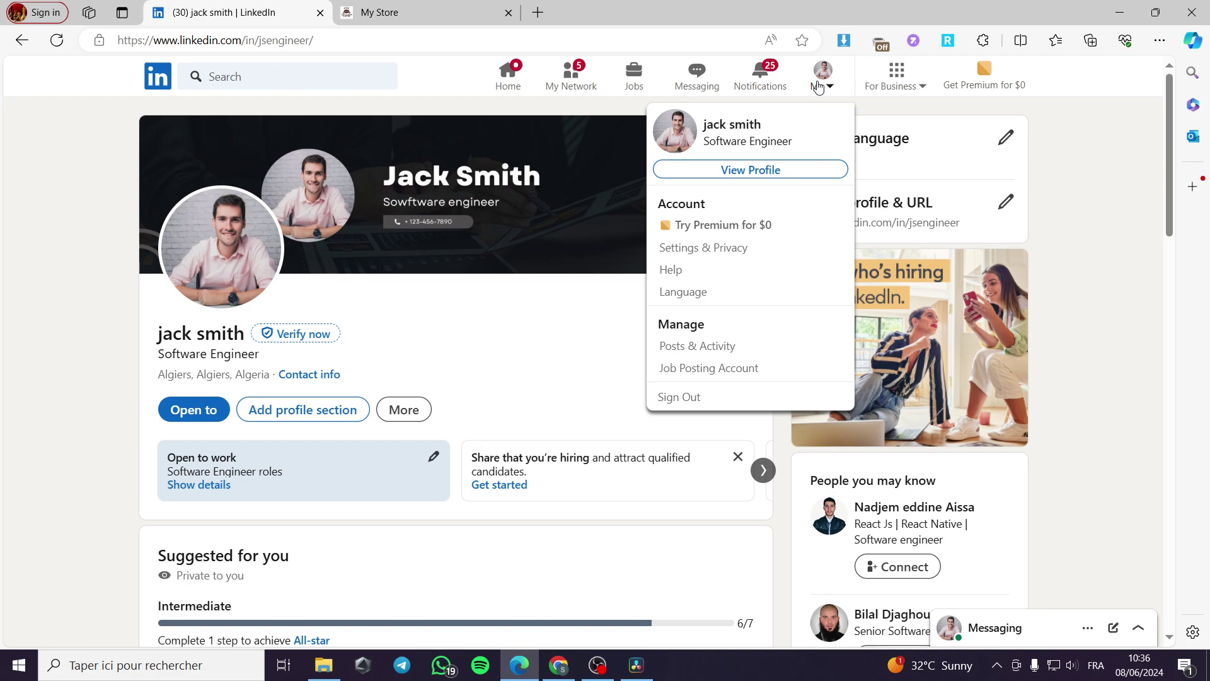
left_click(750, 170)
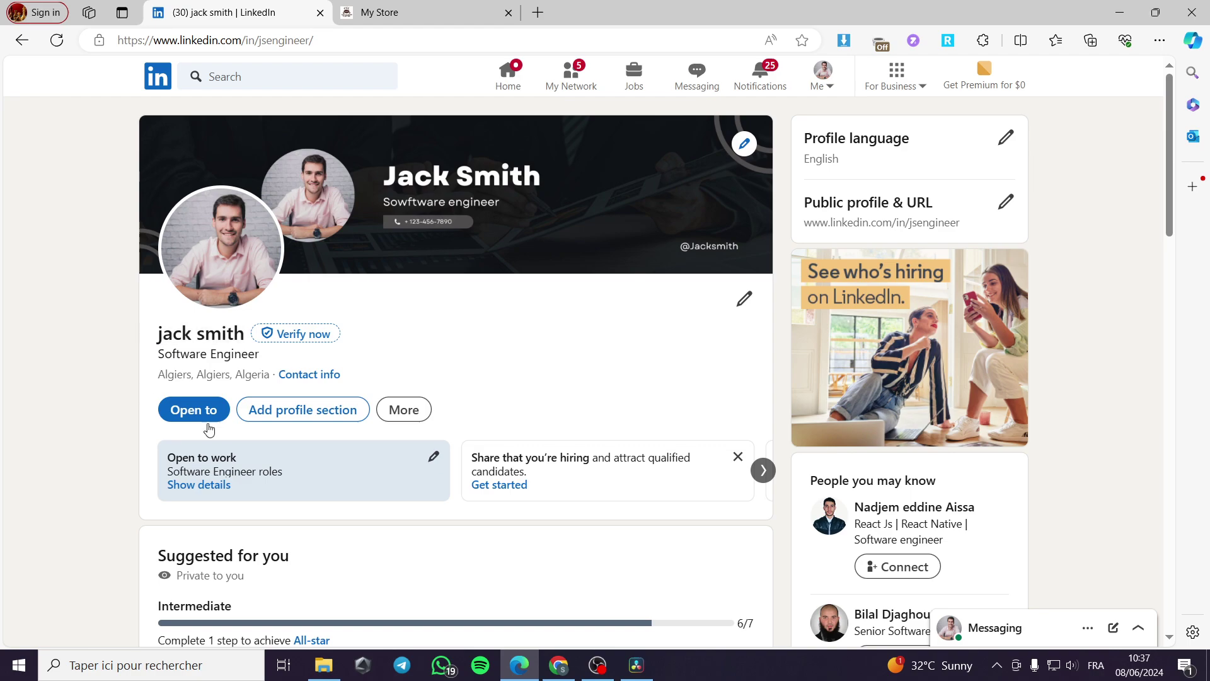
scroll(535, 365, "down", 3)
scroll(535, 365, "down", 2)
scroll(540, 406, "up", 5)
Step: Review the current contact info, then reach the contact info form through the intro editor
left_click(308, 374)
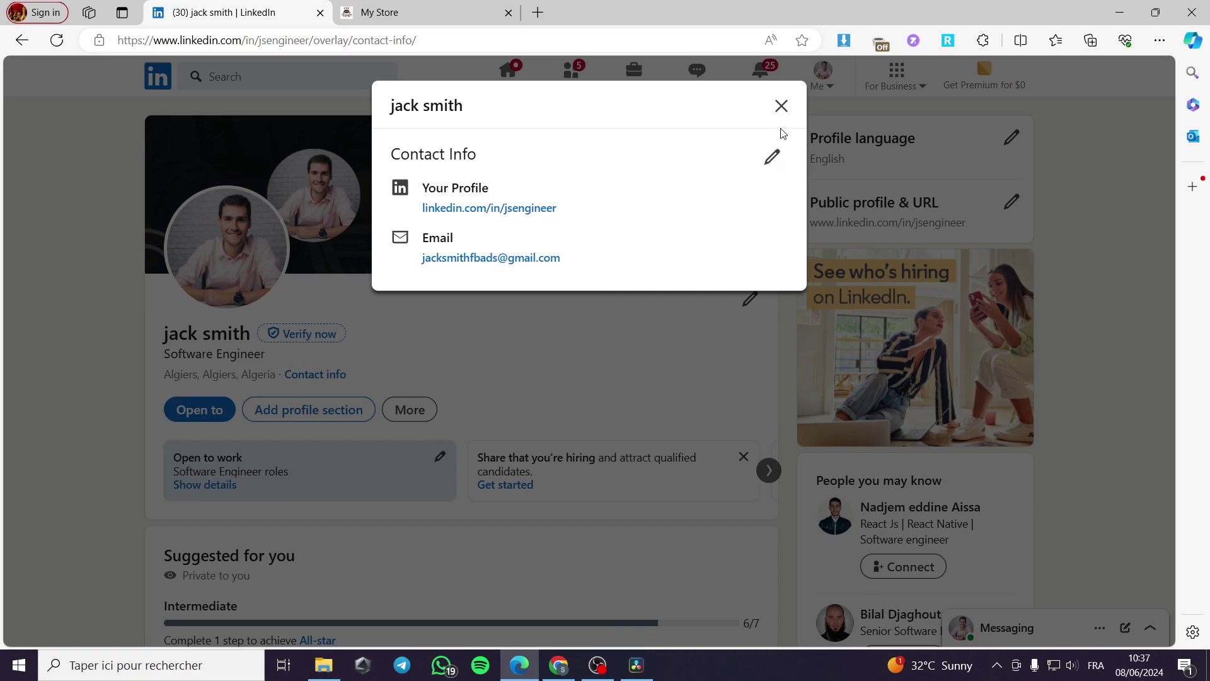
left_click(781, 105)
scroll(485, 358, "down", 3)
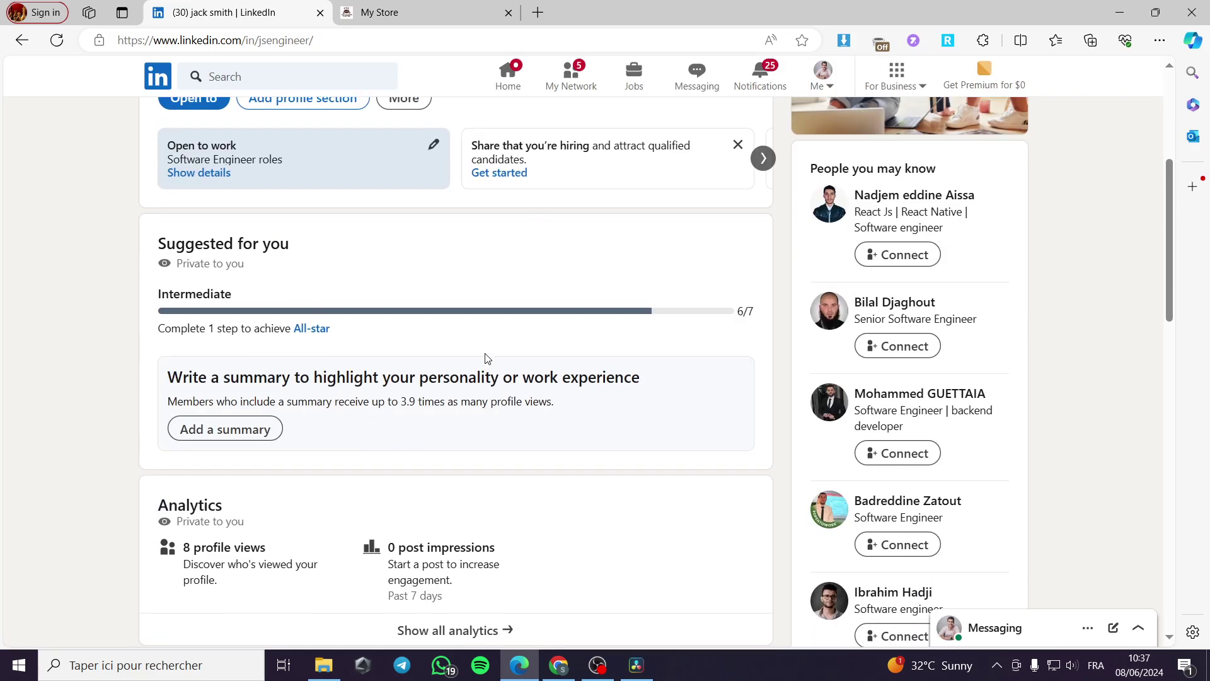
scroll(306, 393, "down", 3)
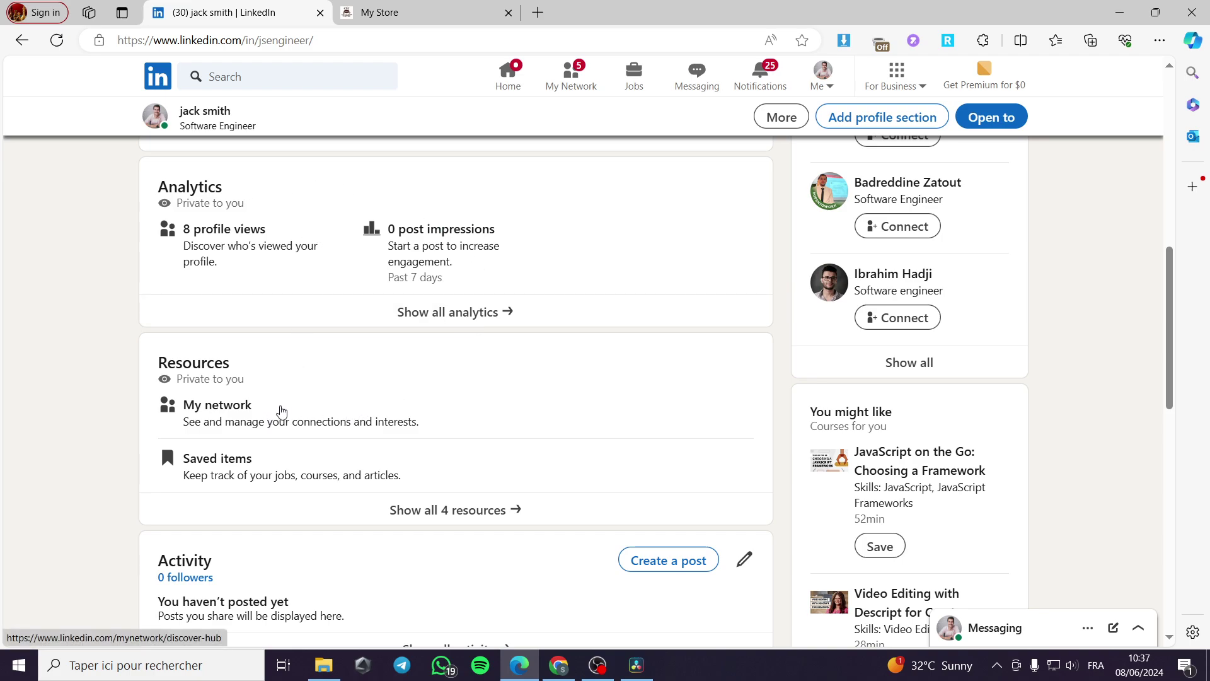
scroll(432, 369, "up", 4)
scroll(430, 369, "up", 3)
scroll(350, 378, "down", 5)
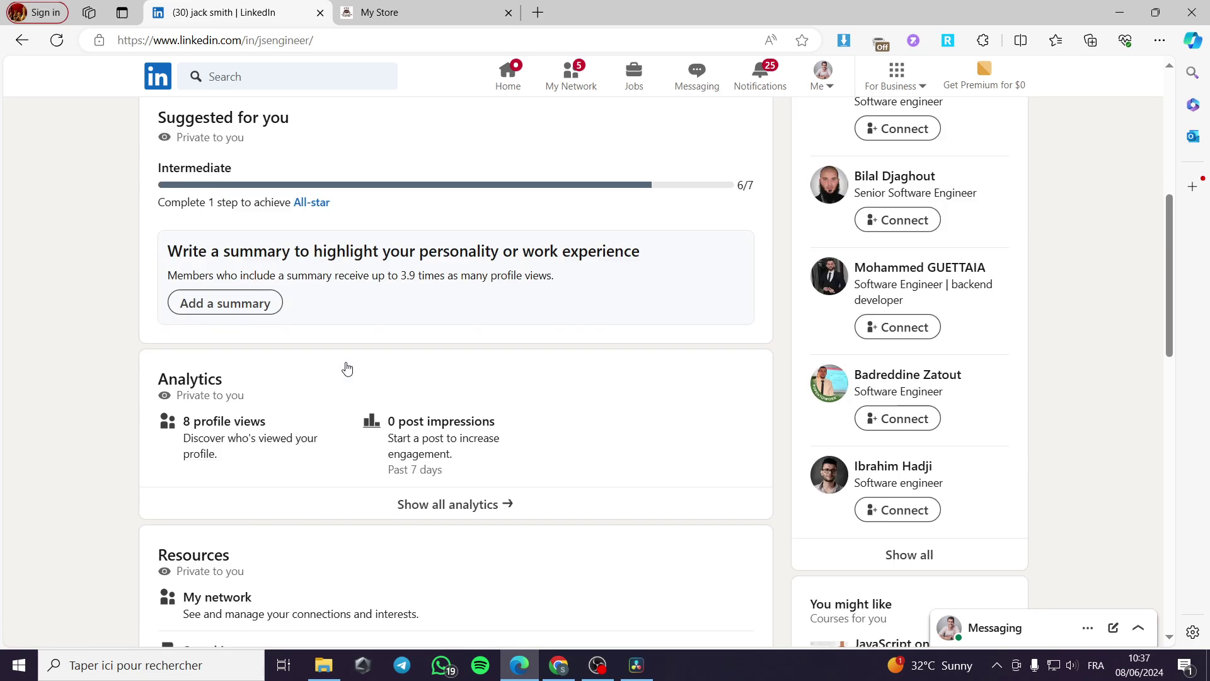
scroll(304, 392, "up", 5)
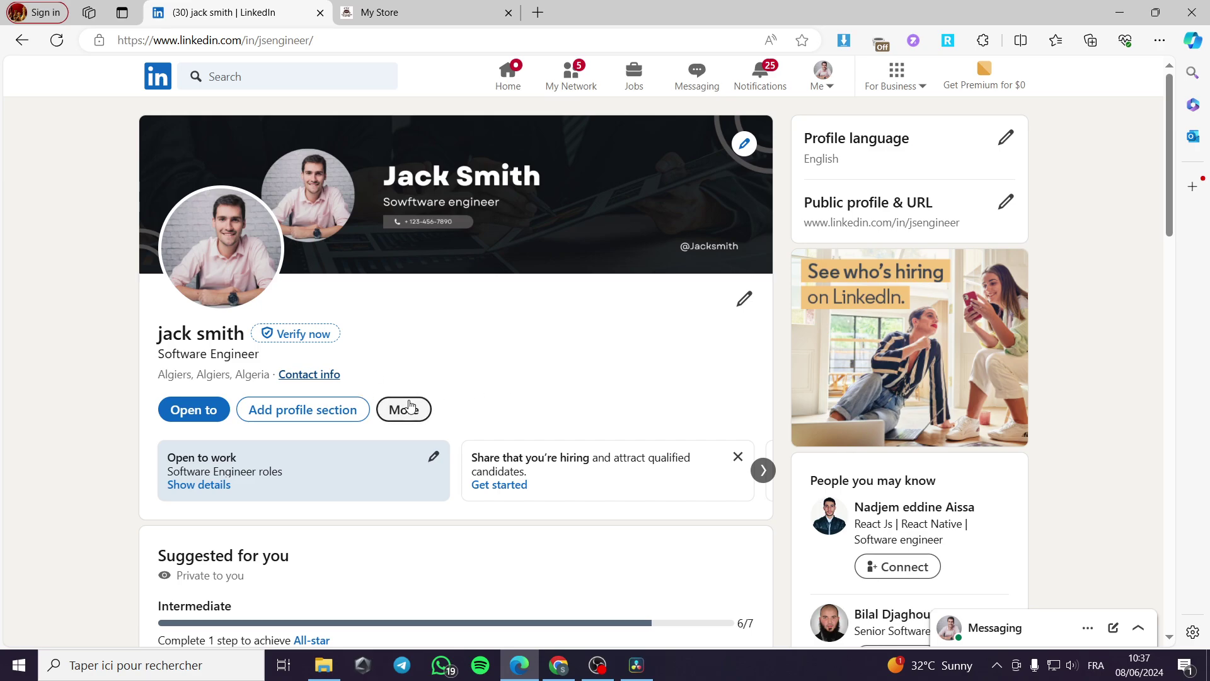
scroll(407, 406, "down", 3)
scroll(407, 407, "down", 3)
scroll(408, 404, "down", 3)
scroll(409, 404, "up", 5)
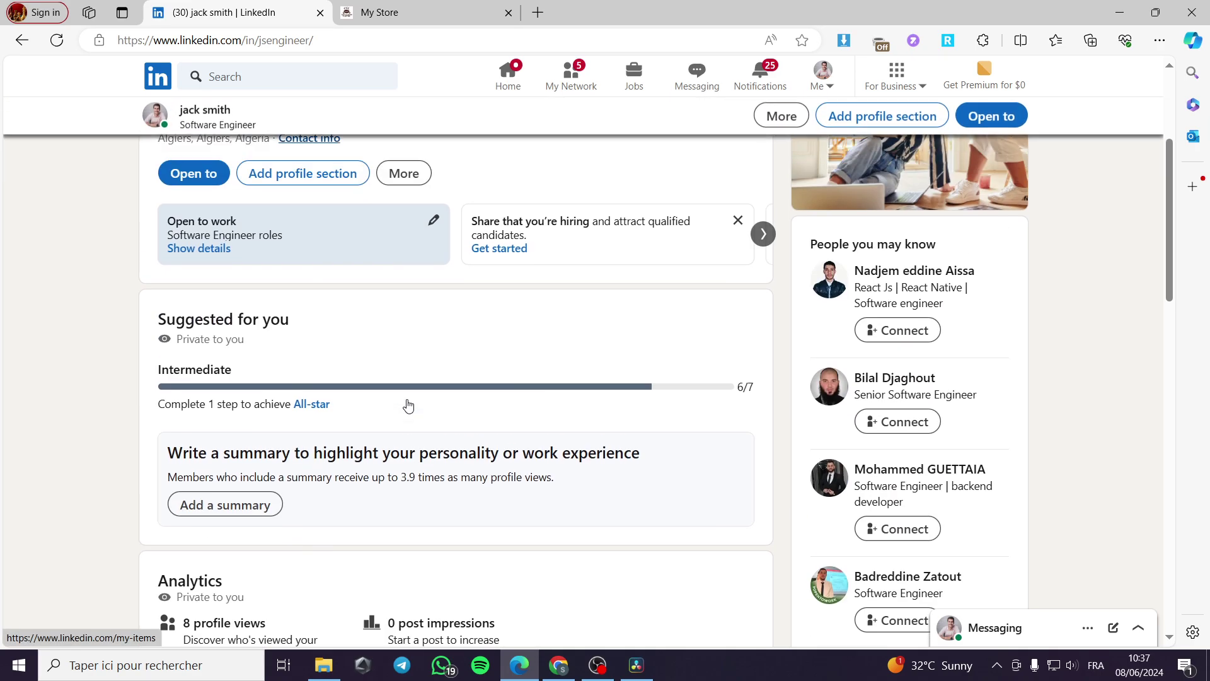
scroll(408, 404, "up", 3)
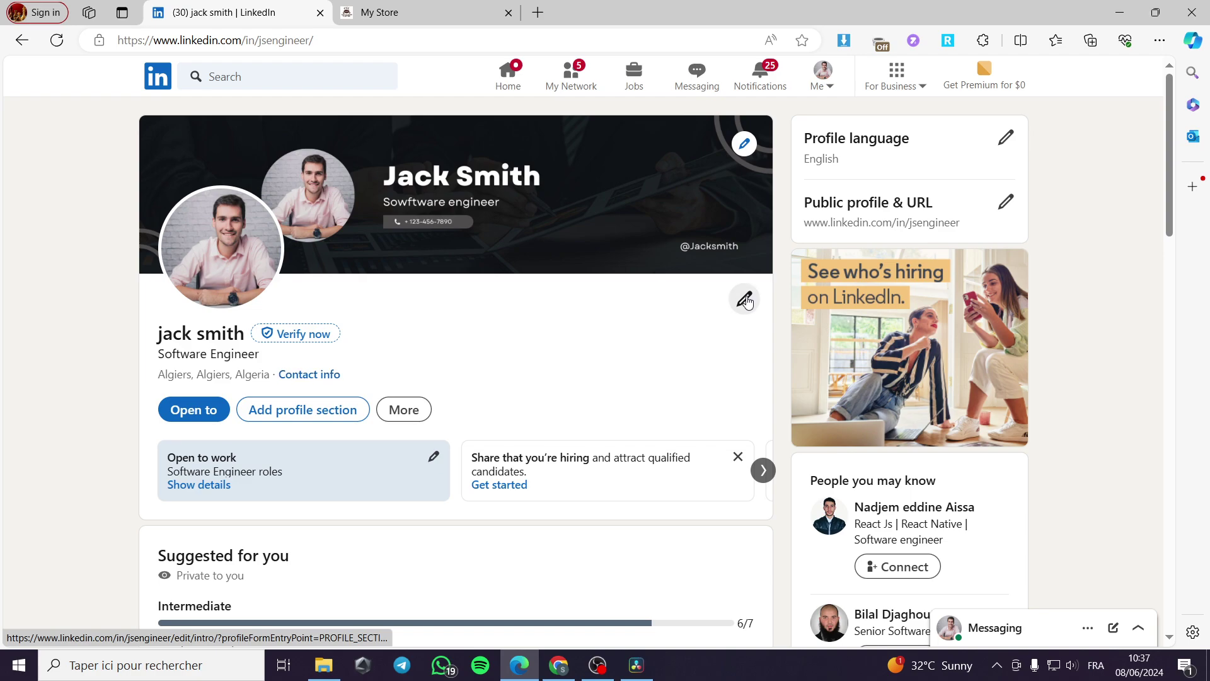
left_click(745, 301)
scroll(496, 341, "down", 3)
scroll(495, 338, "down", 4)
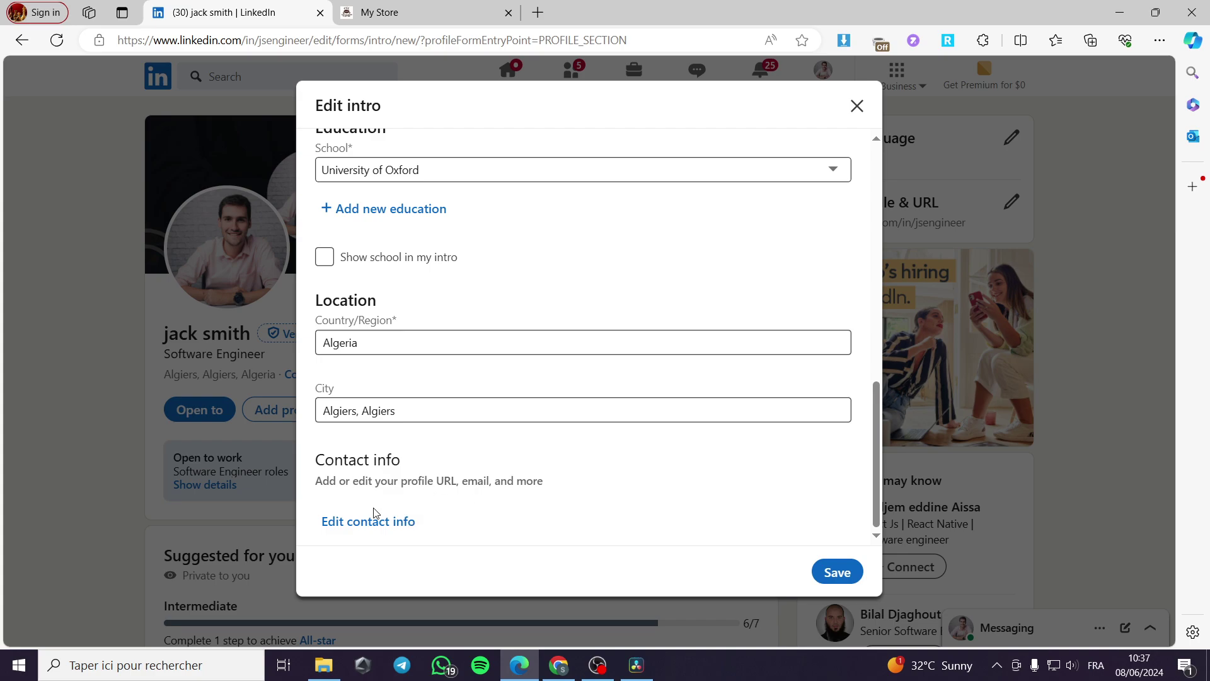
left_click(384, 524)
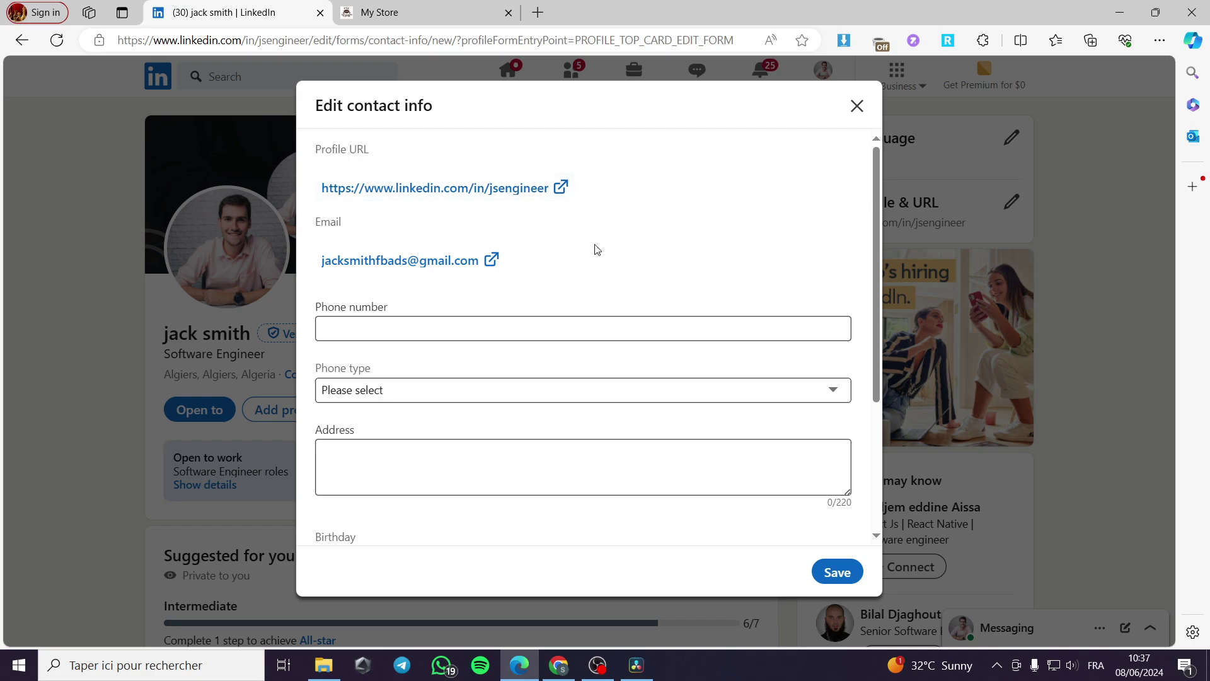
scroll(595, 250, "down", 3)
Step: Add the store URL as a new Portfolio-type website entry and save the contact info
left_click(364, 437)
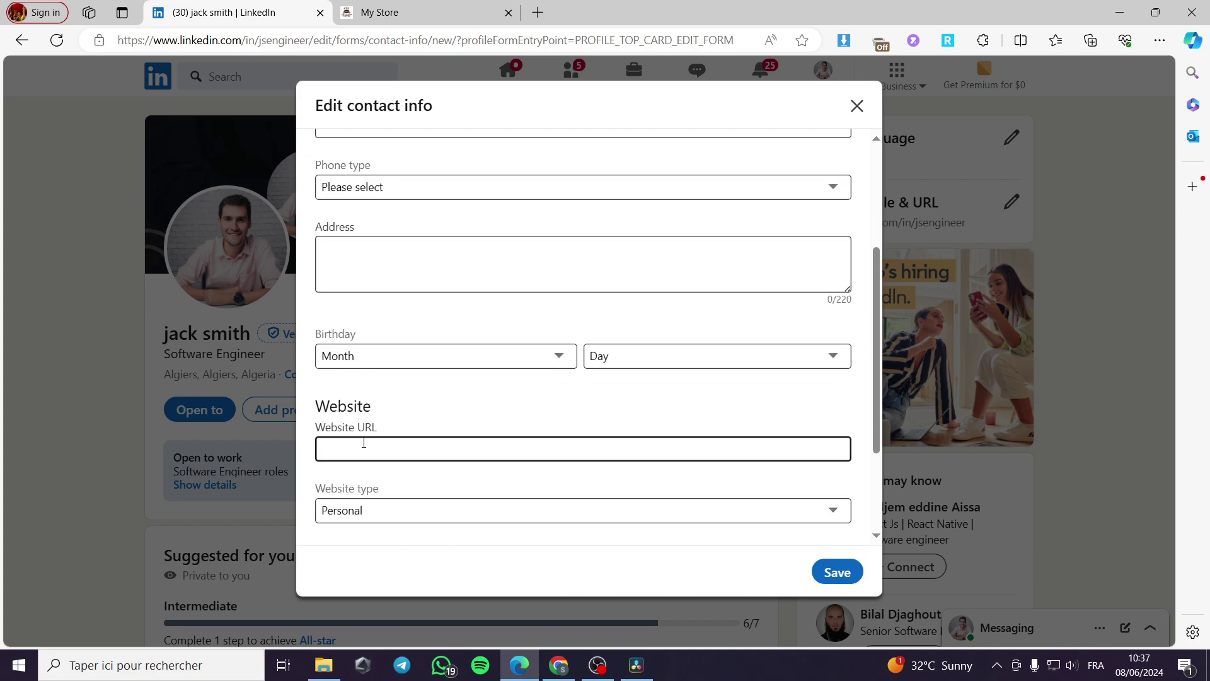
left_click(389, 503)
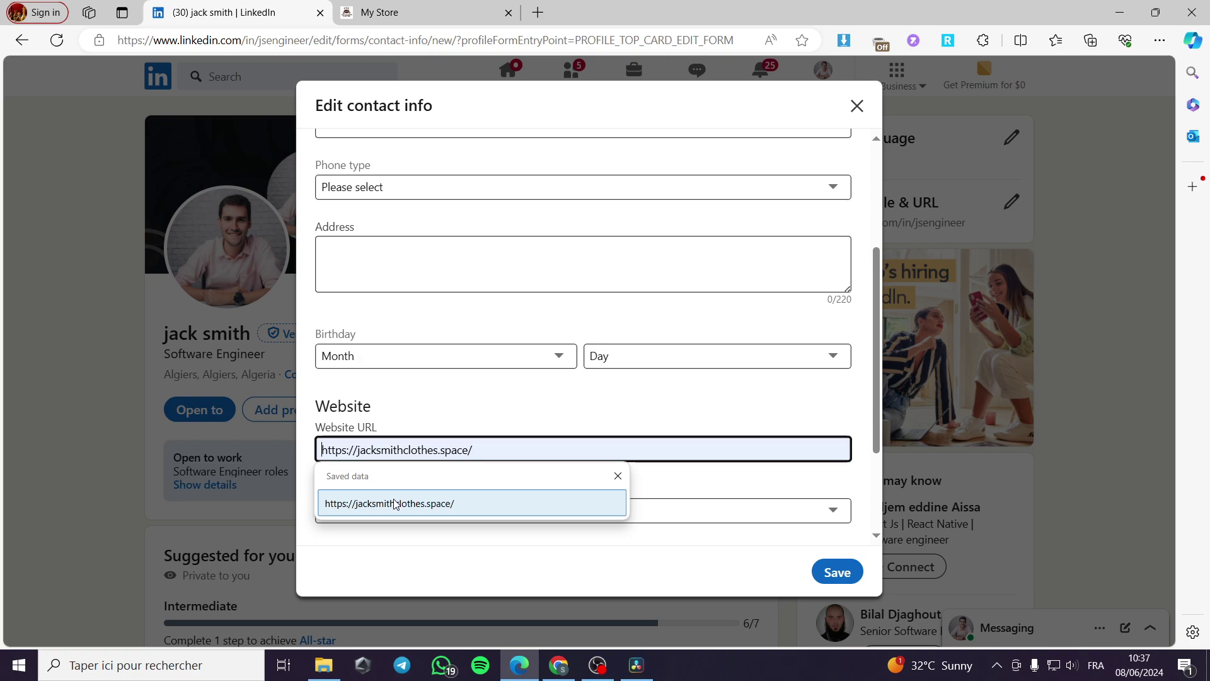
scroll(482, 452, "down", 2)
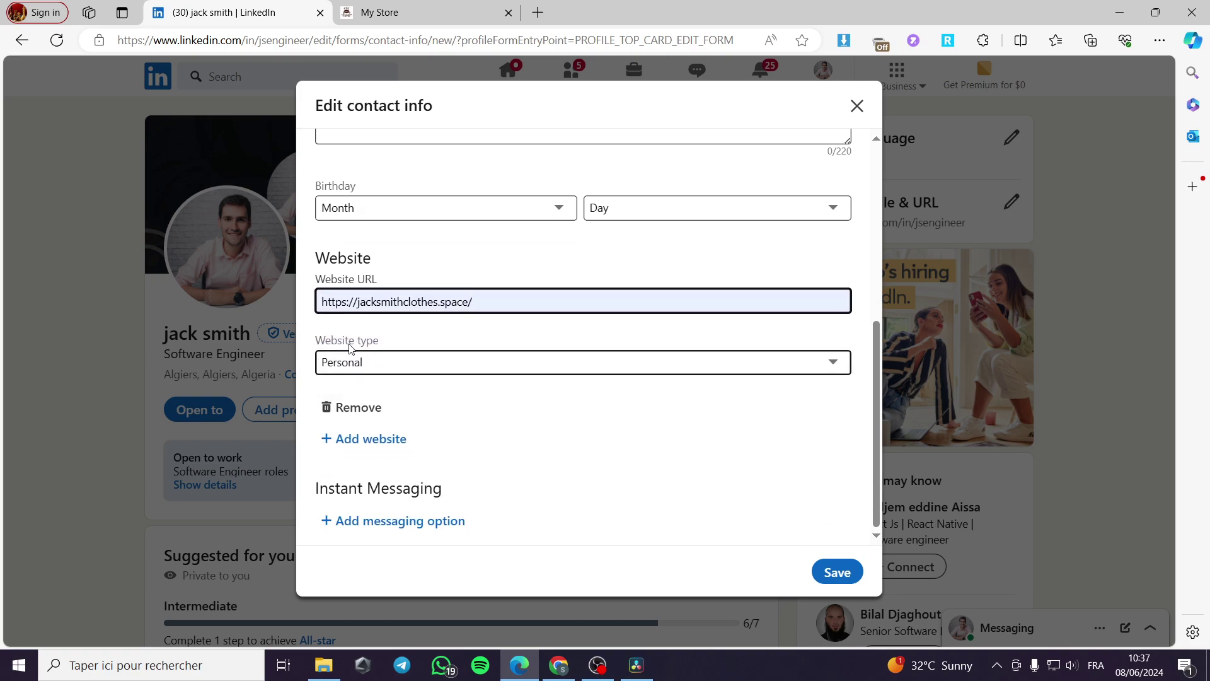
left_click(479, 363)
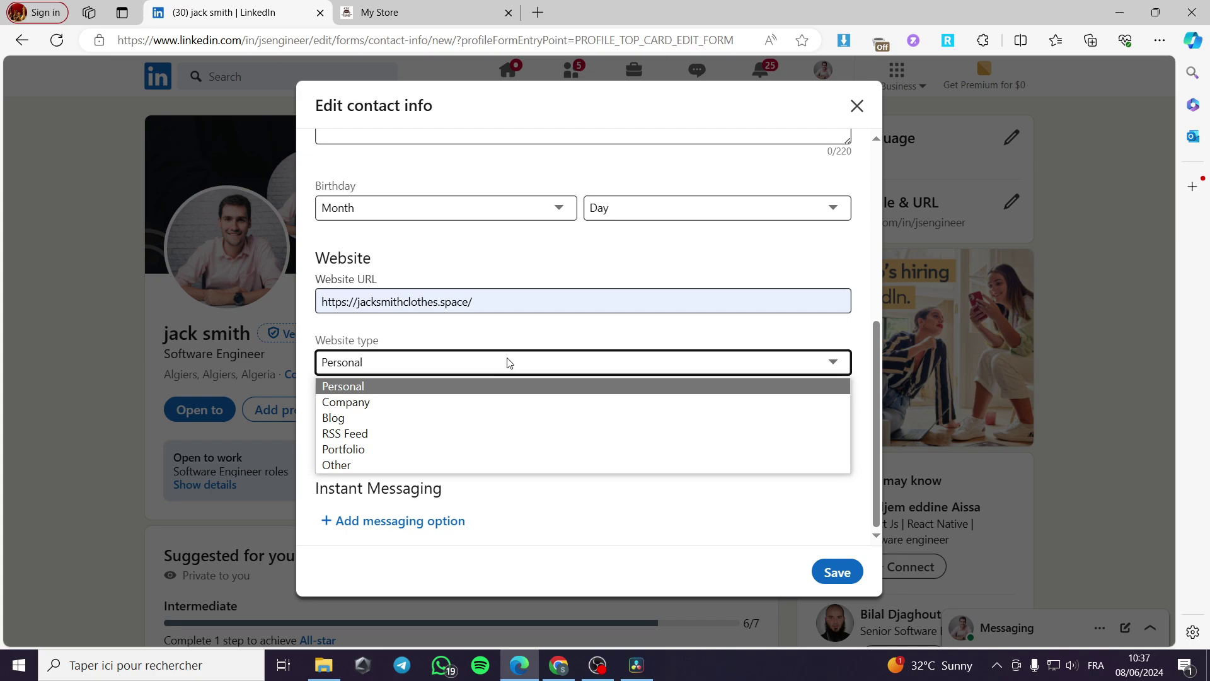
left_click(343, 450)
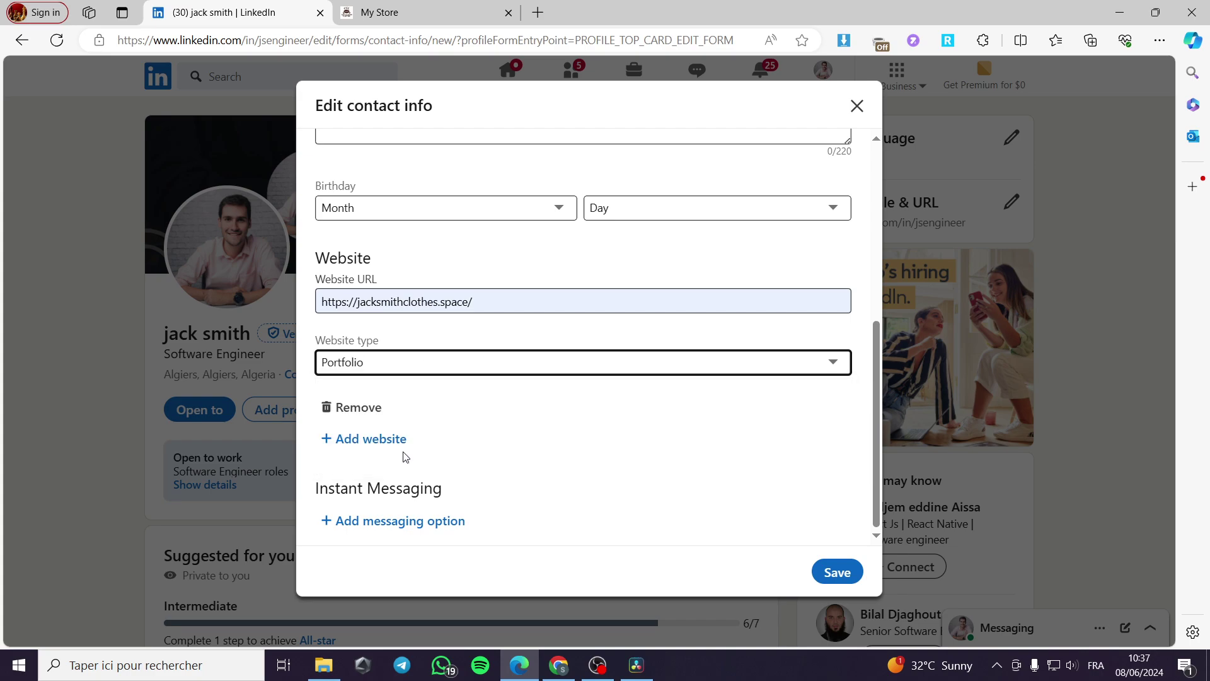
left_click(832, 573)
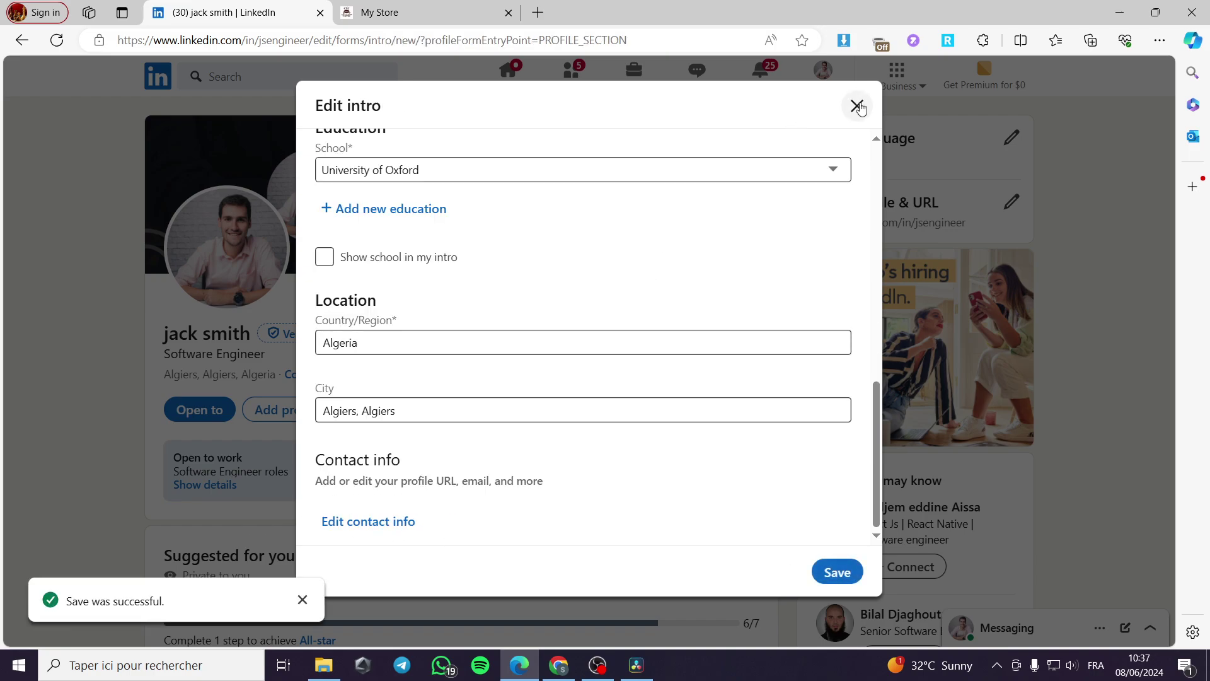
scroll(794, 246, "up", 2)
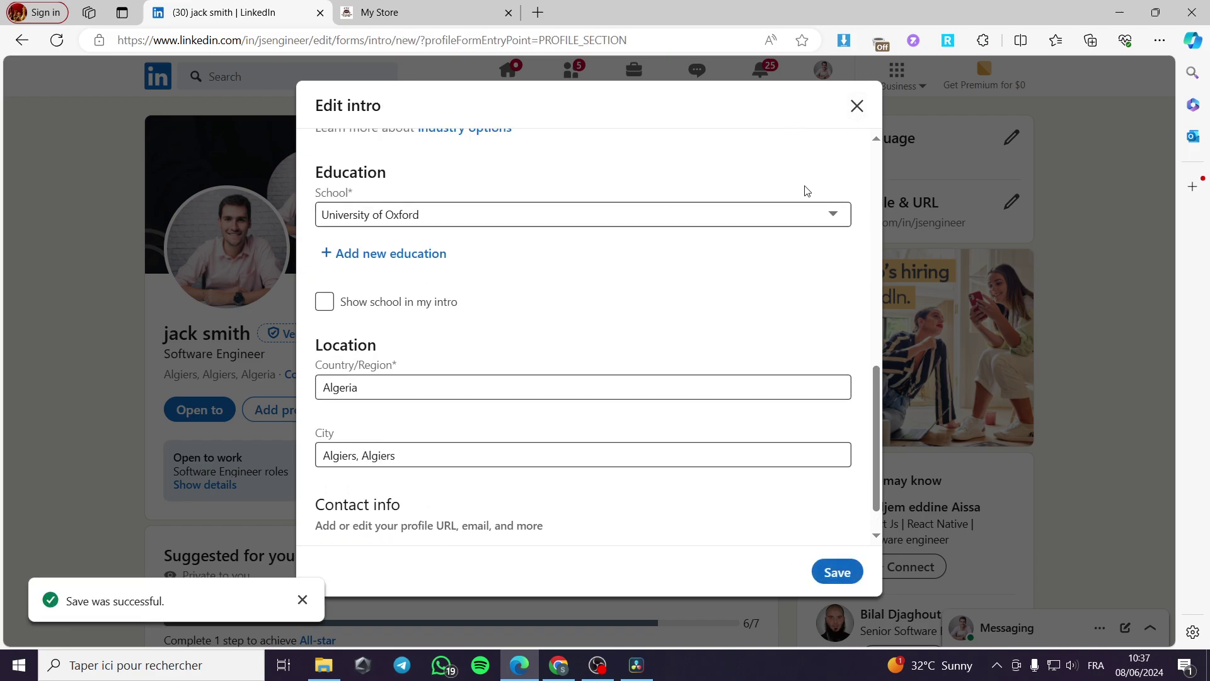
Step: Close Edit intro, refresh the profile, and verify Contact info lists the Portfolio website
left_click(858, 105)
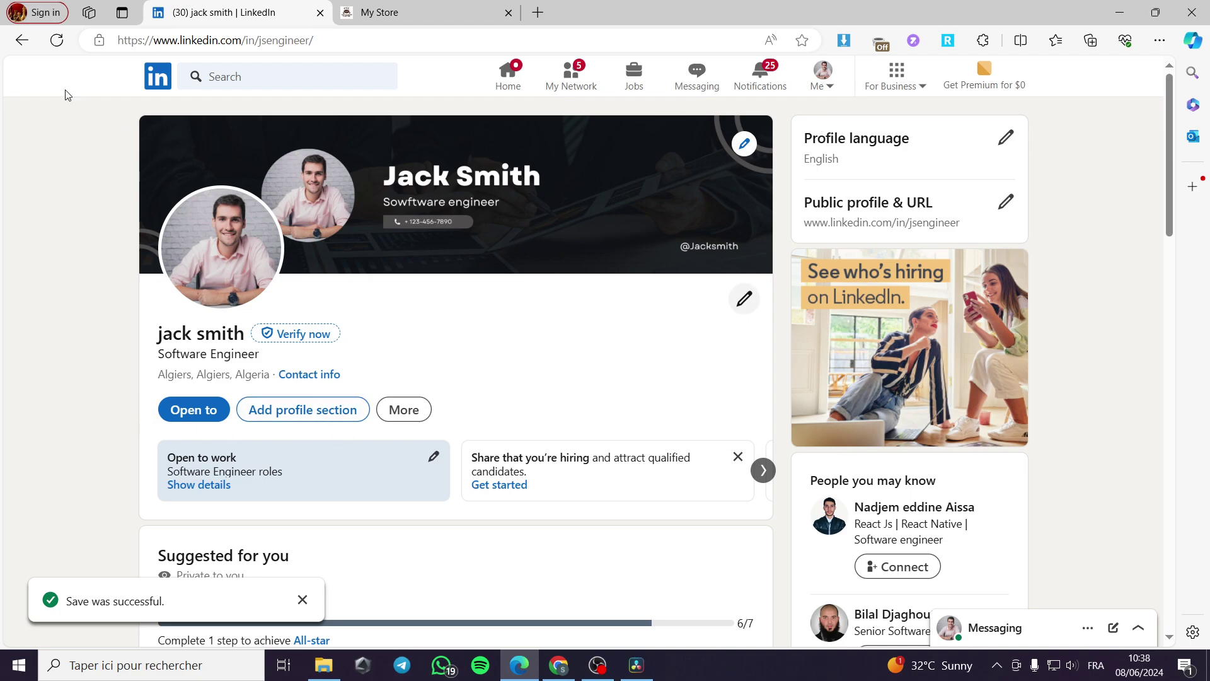
left_click(57, 41)
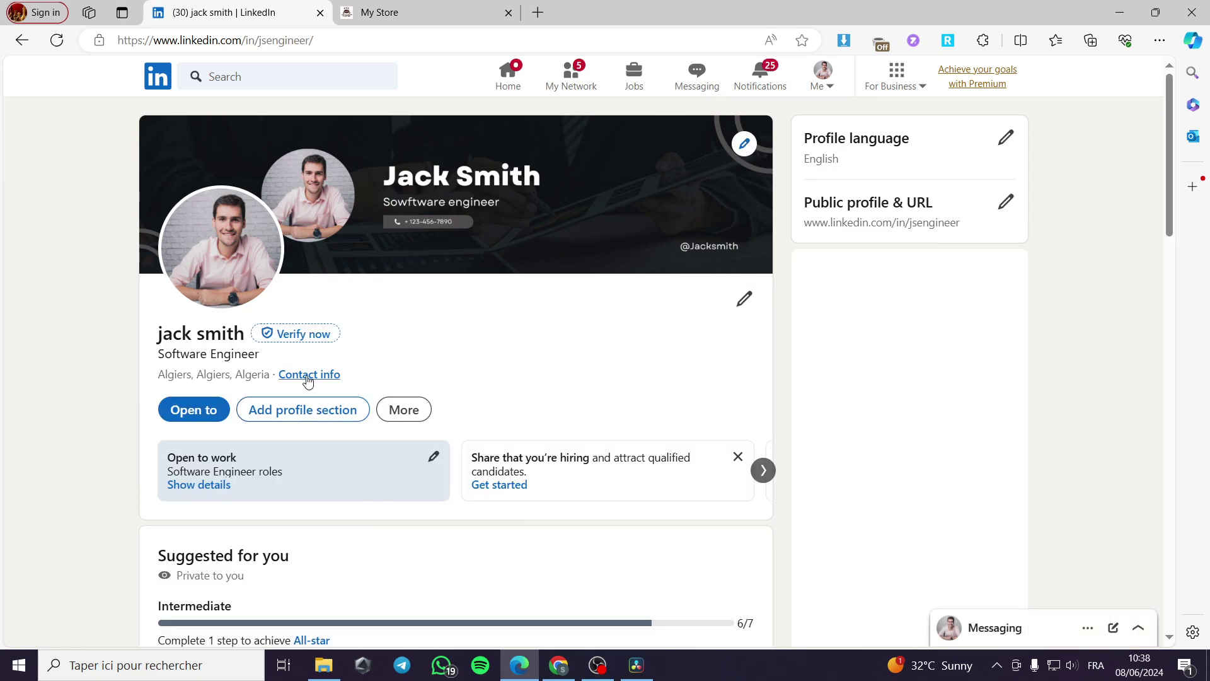
left_click(305, 374)
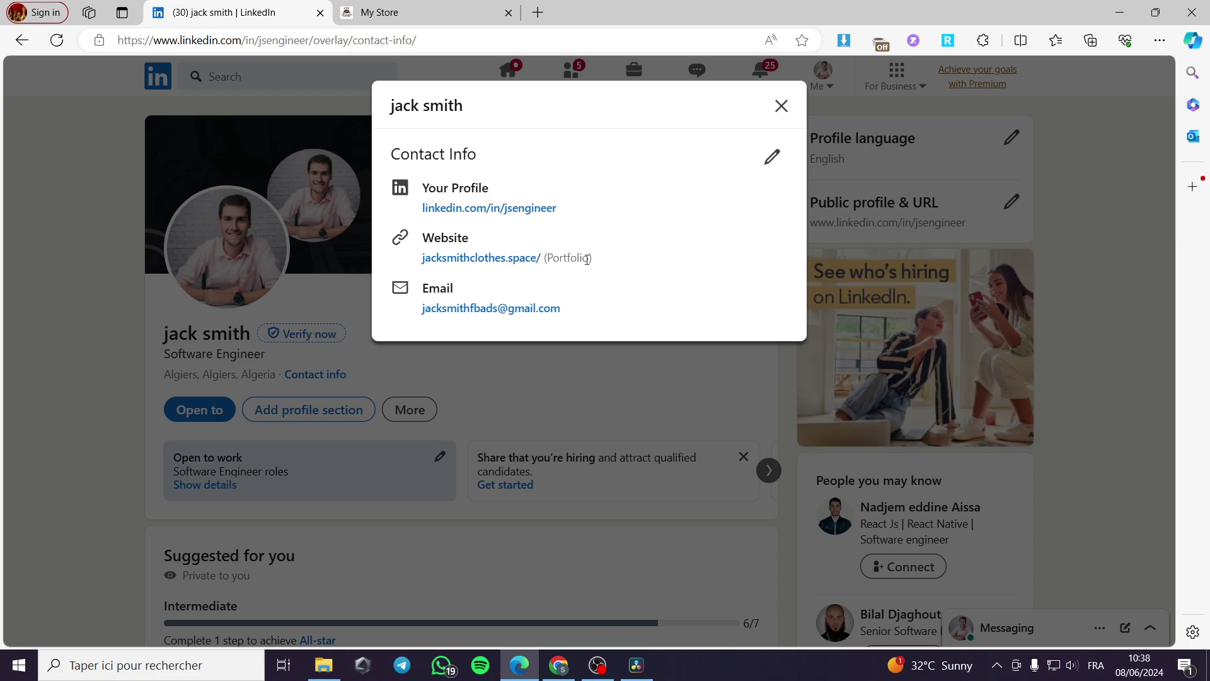
mouse_move(598, 261)
left_mouse_down()
mouse_move(519, 260)
mouse_move(450, 288)
left_mouse_up()
left_click(634, 313)
left_click(782, 105)
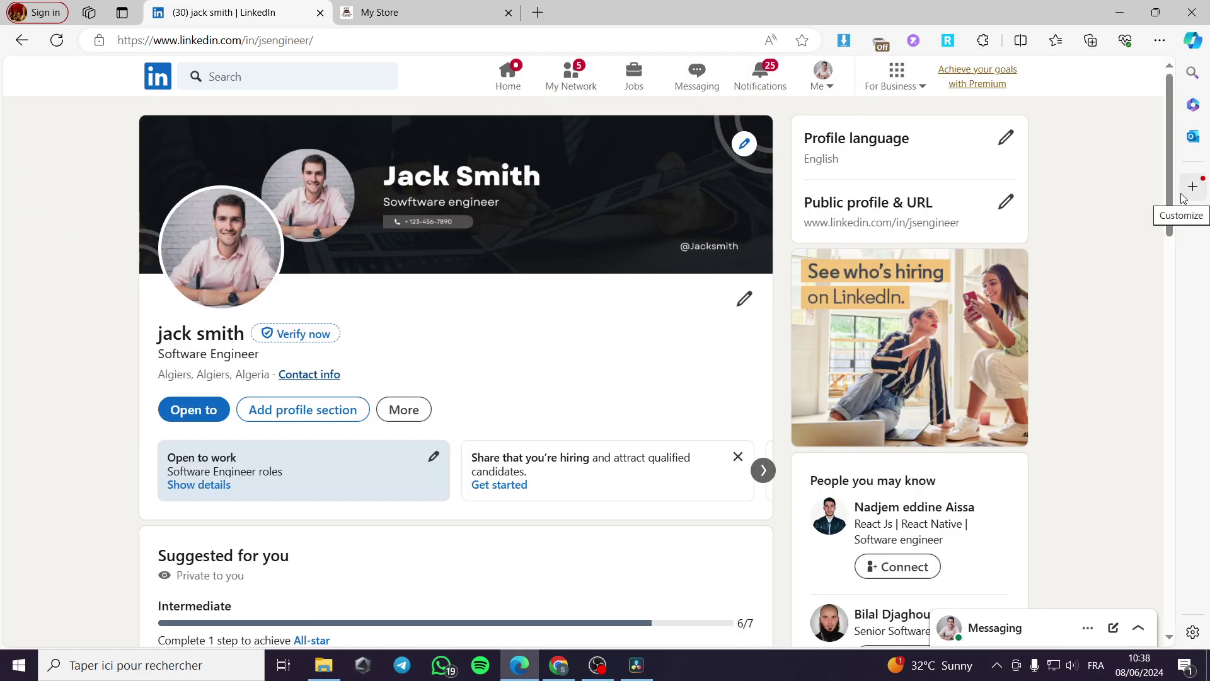